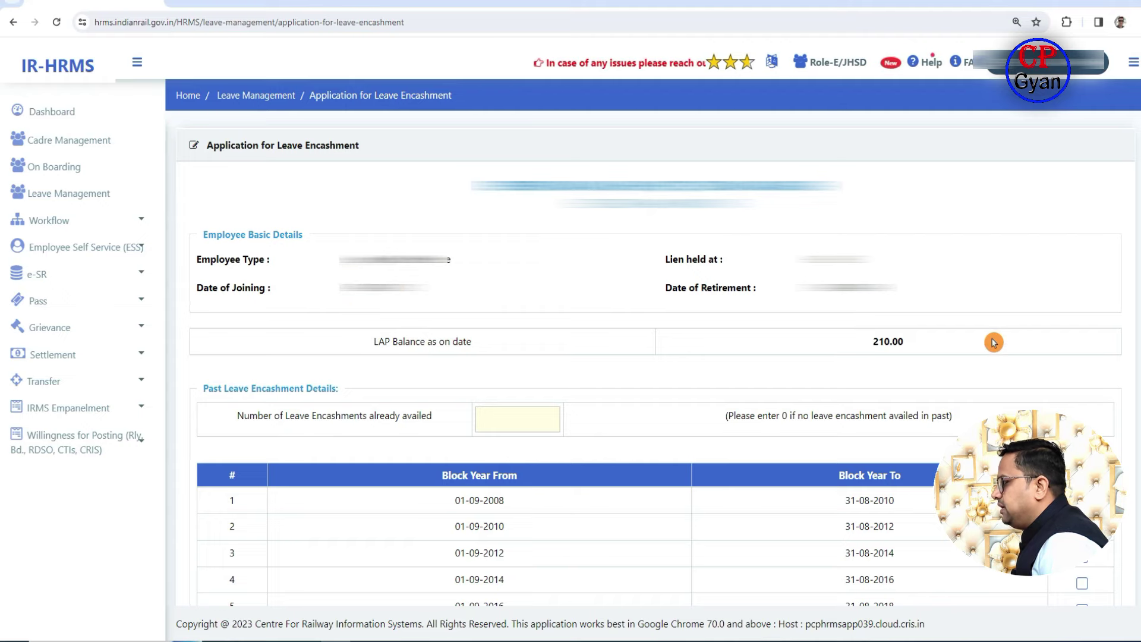
Enter 1 as the number of leave encashments already availed in the past leave encashment details
{"action": "scroll", "coordinate": [989, 336], "scroll_direction": "down", "scroll_amount": 3}
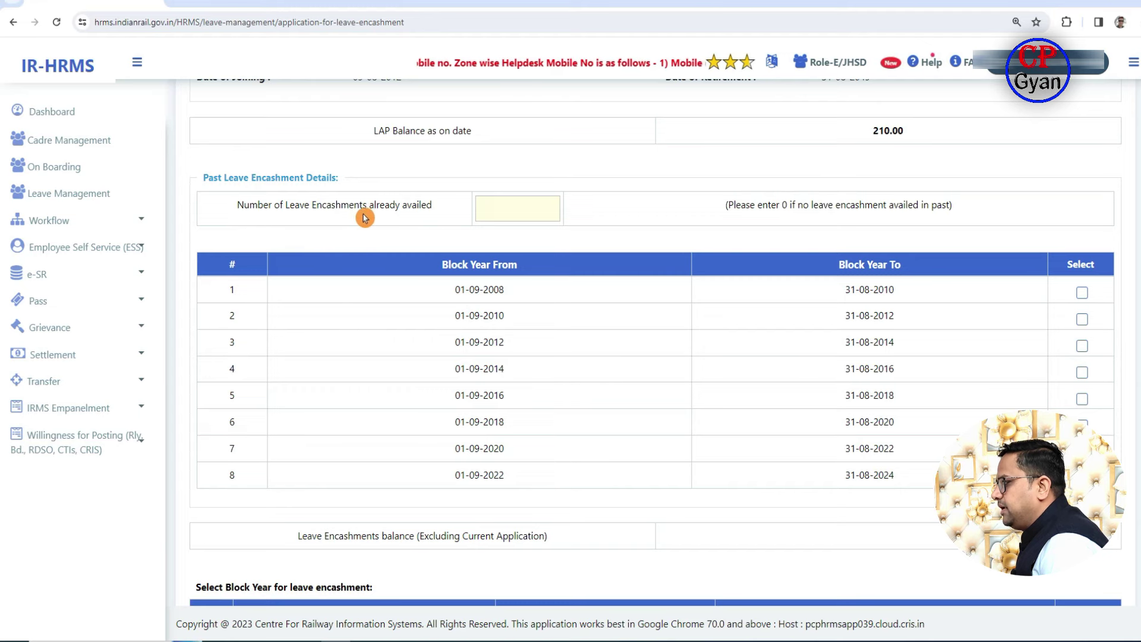
{"action": "left_click", "coordinate": [515, 216]}
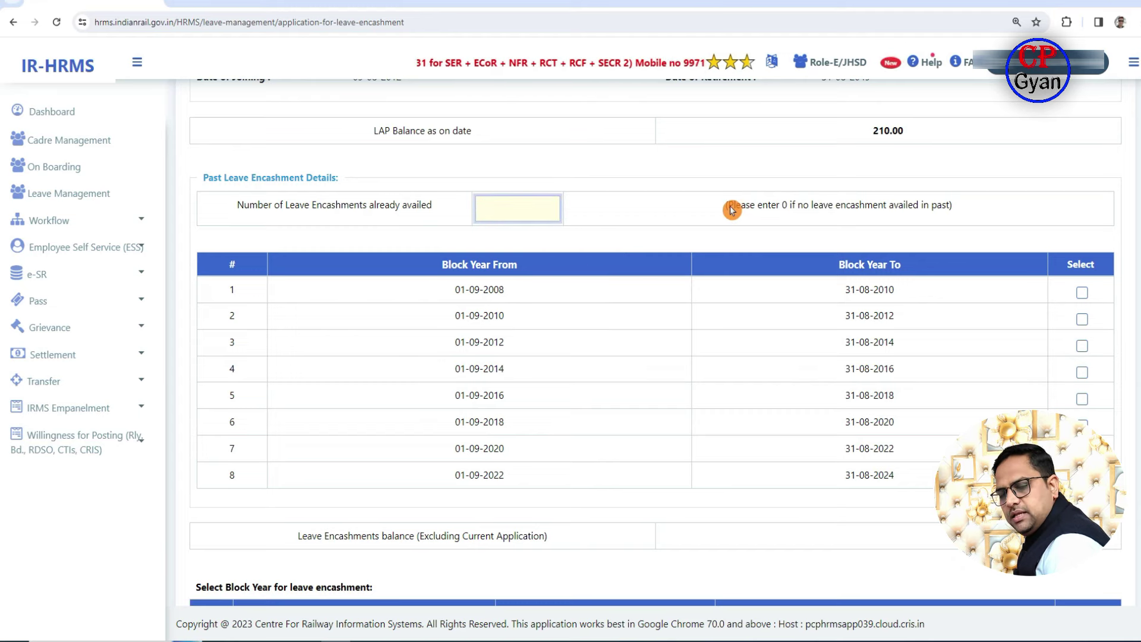
{"action": "left_click", "coordinate": [548, 207]}
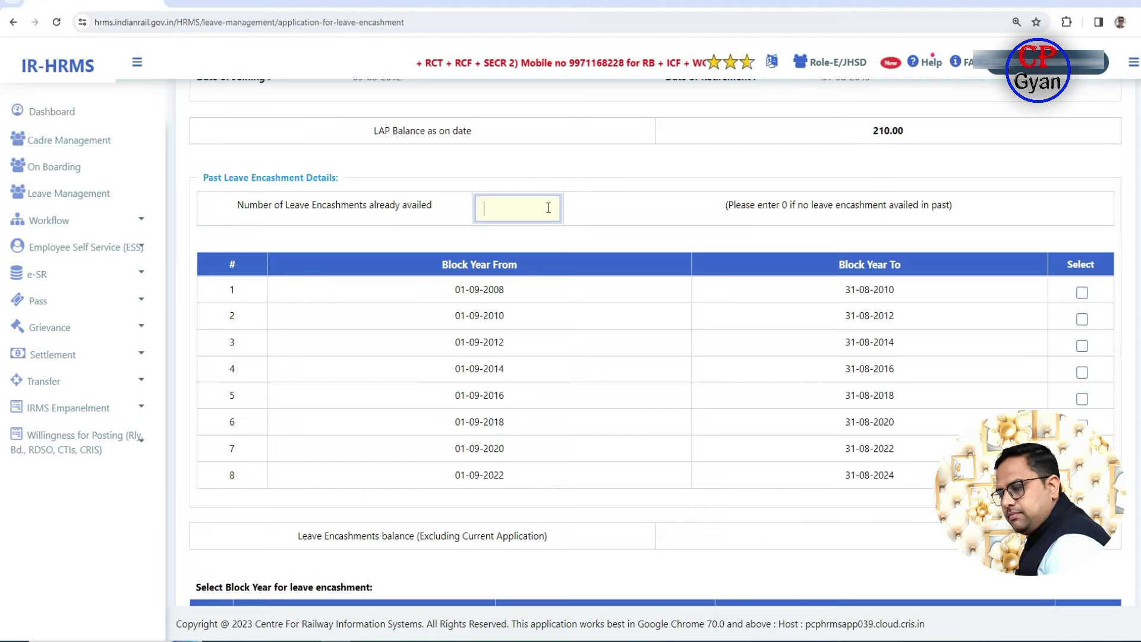
{"action": "type", "text": "1"}
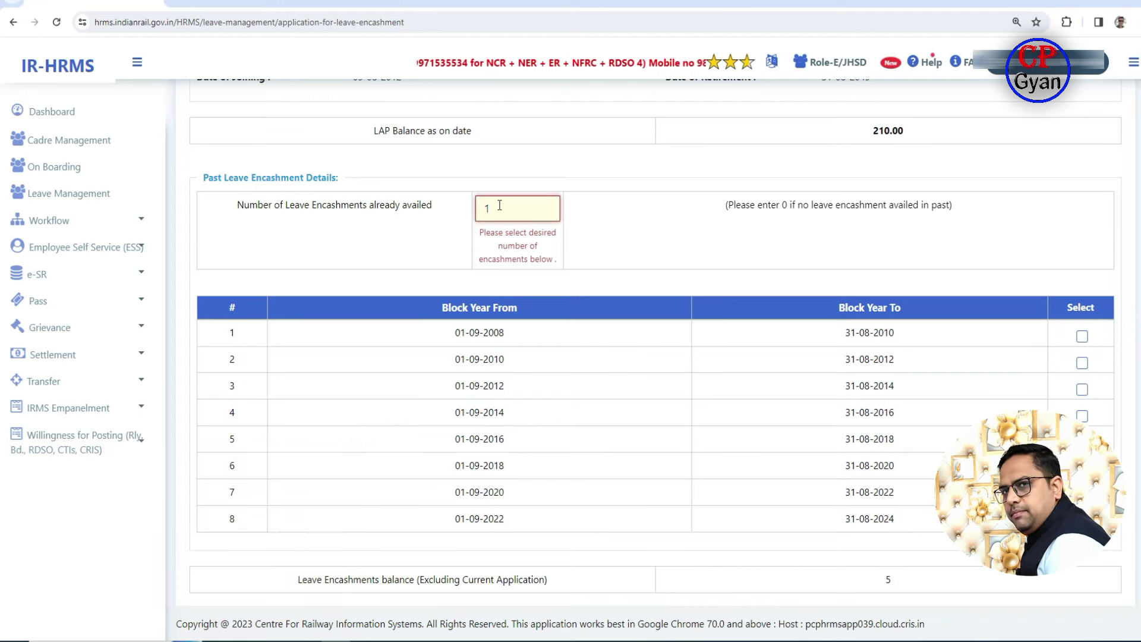
Change the number of leave encashments already availed to 2
{"action": "left_click", "coordinate": [888, 578]}
{"action": "left_click", "coordinate": [510, 210]}
{"action": "key", "text": "BackSpace"}
{"action": "type", "text": "2"}
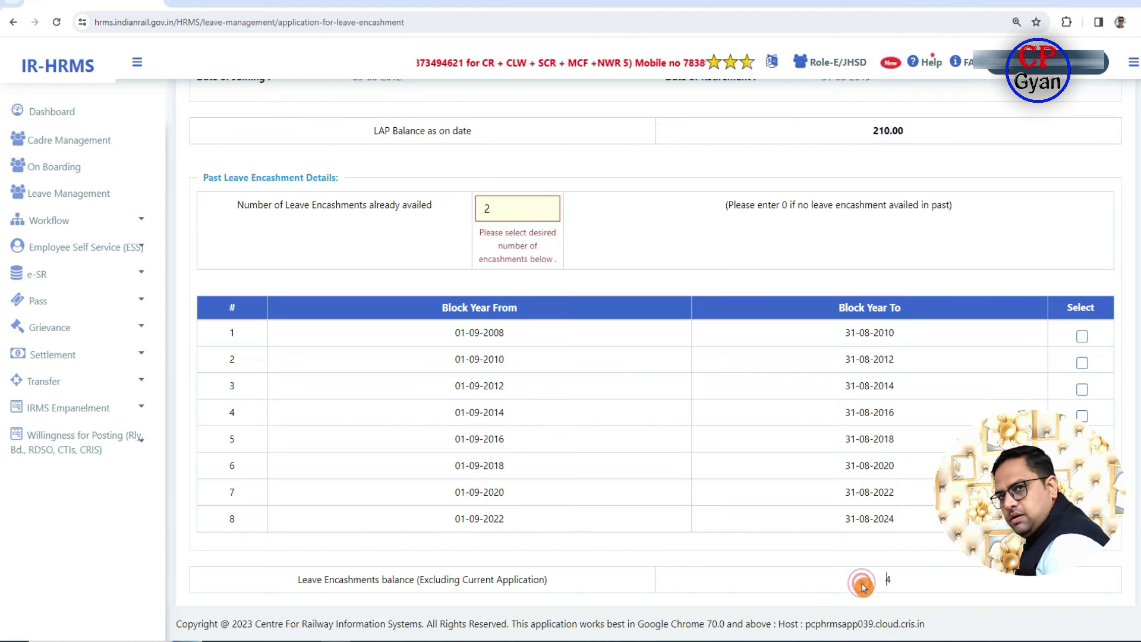
Set the leave encashments already availed to 0 and select the 01-09-2022 to 31-08-2024 block year for encashment
{"action": "left_click_drag", "start_coordinate": [493, 208], "coordinate": [481, 210]}
{"action": "type", "text": "0"}
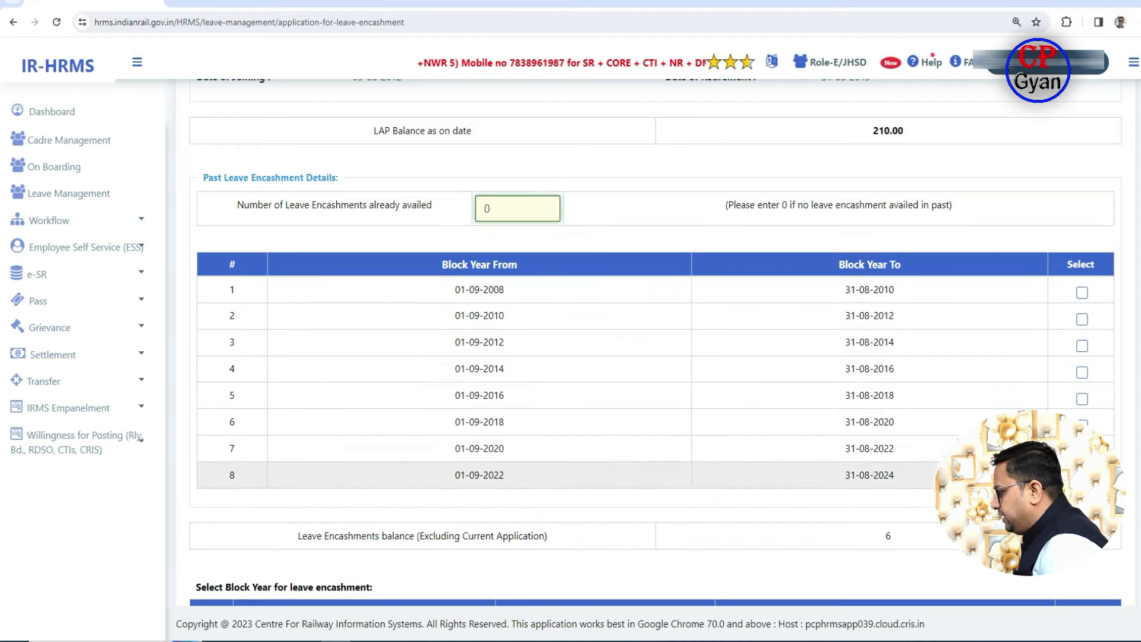
{"action": "scroll", "coordinate": [509, 512], "scroll_direction": "down", "scroll_amount": 4}
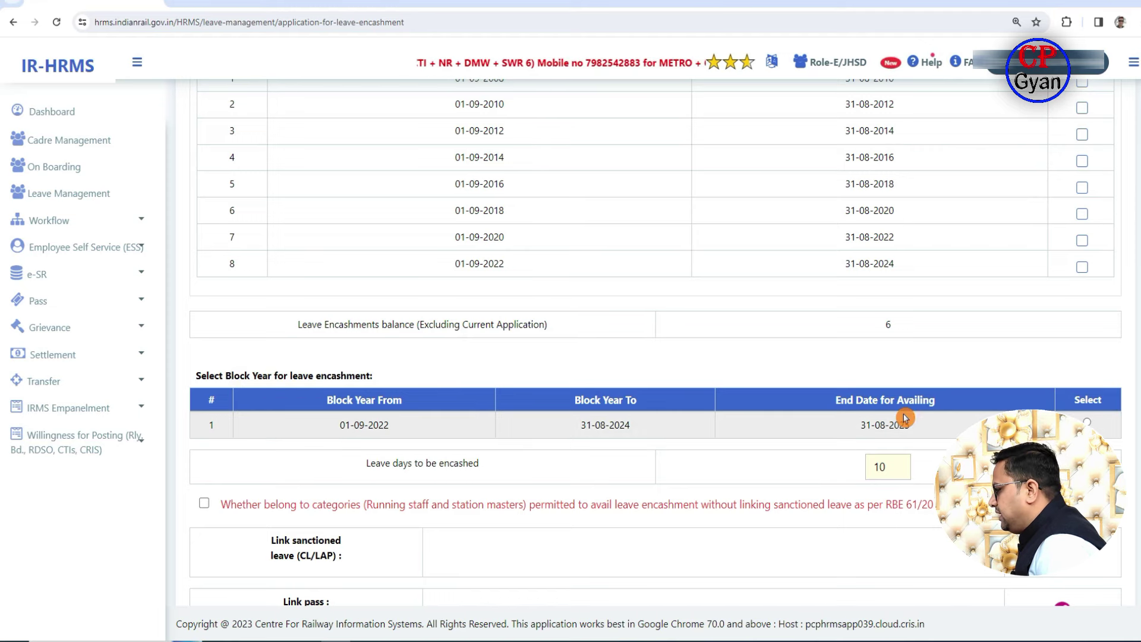
{"action": "left_click", "coordinate": [1088, 422]}
{"action": "left_click_drag", "start_coordinate": [863, 427], "coordinate": [938, 465]}
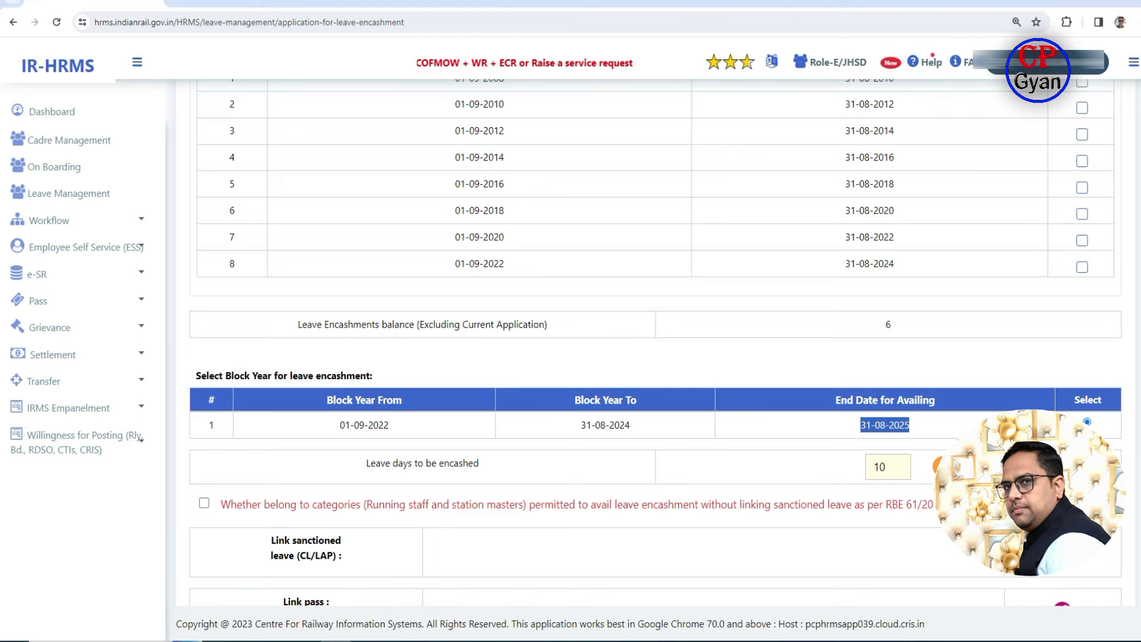
Try 5 and 20 as the number of leave days to be encashed, and dismiss the alert
{"action": "scroll", "coordinate": [933, 468], "scroll_direction": "down", "scroll_amount": 2}
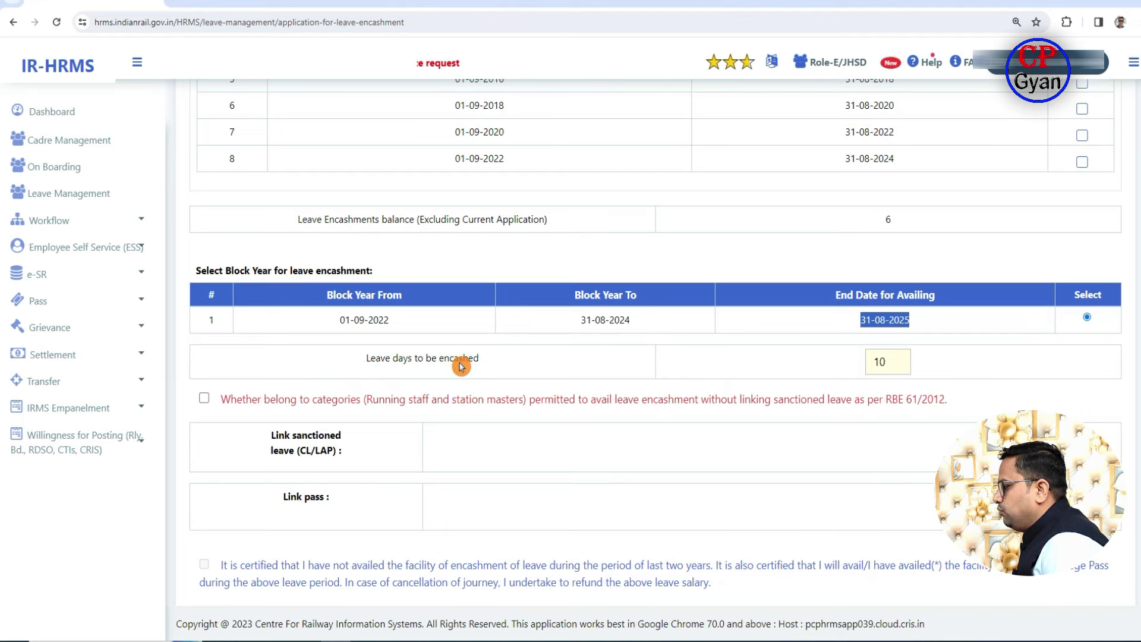
{"action": "double_click", "coordinate": [879, 361]}
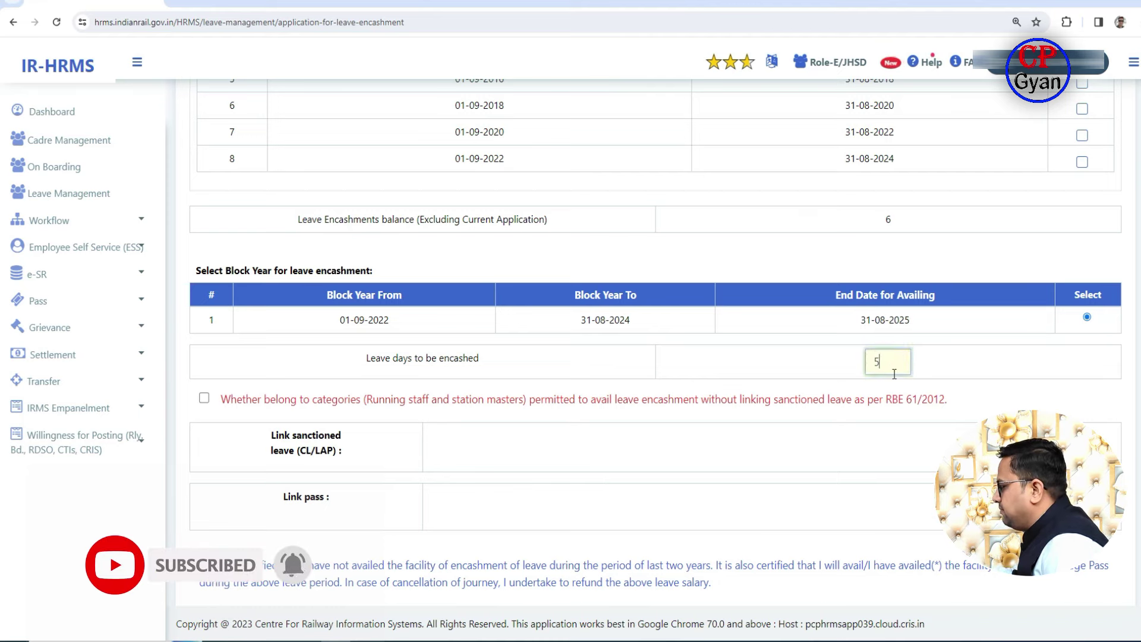
{"action": "key", "text": "ctrl+a"}
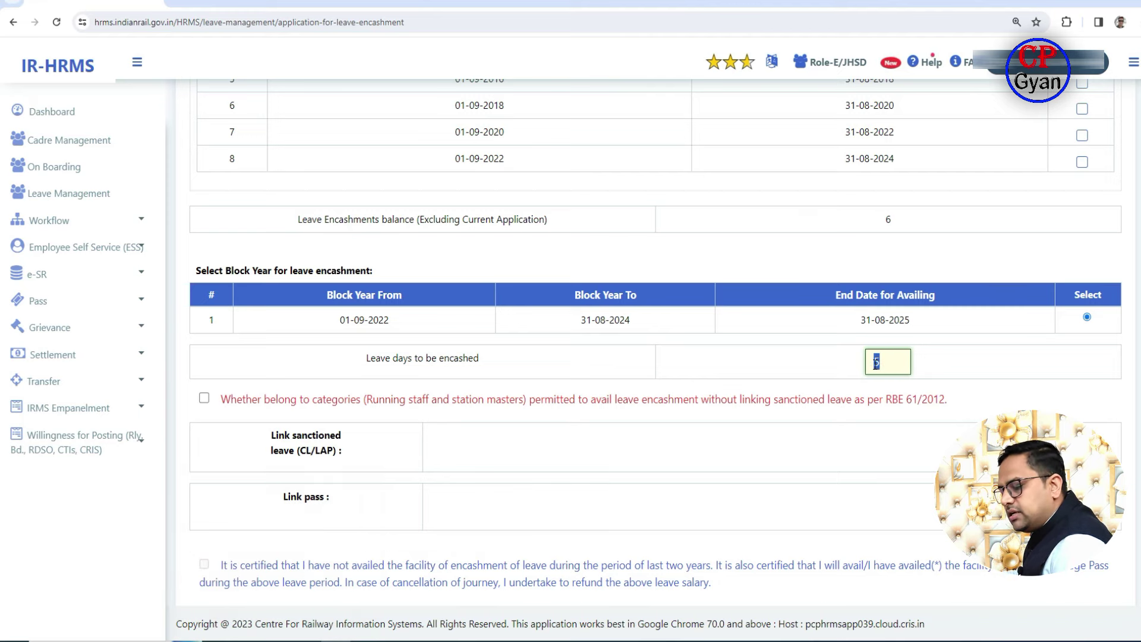
{"action": "type", "text": "20"}
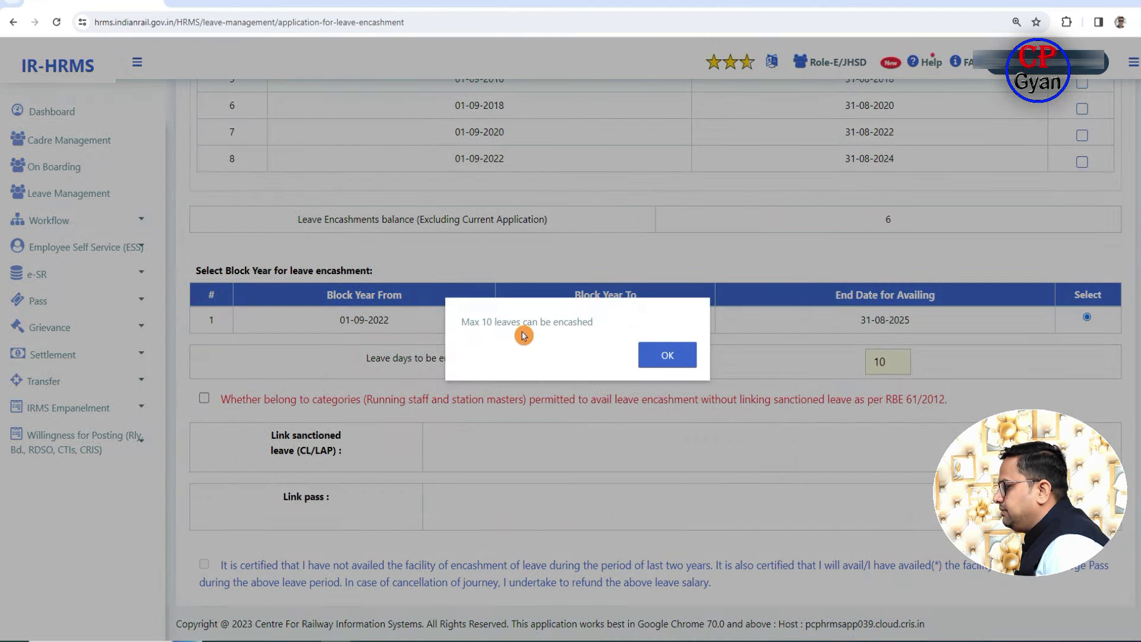
{"action": "left_click", "coordinate": [661, 359]}
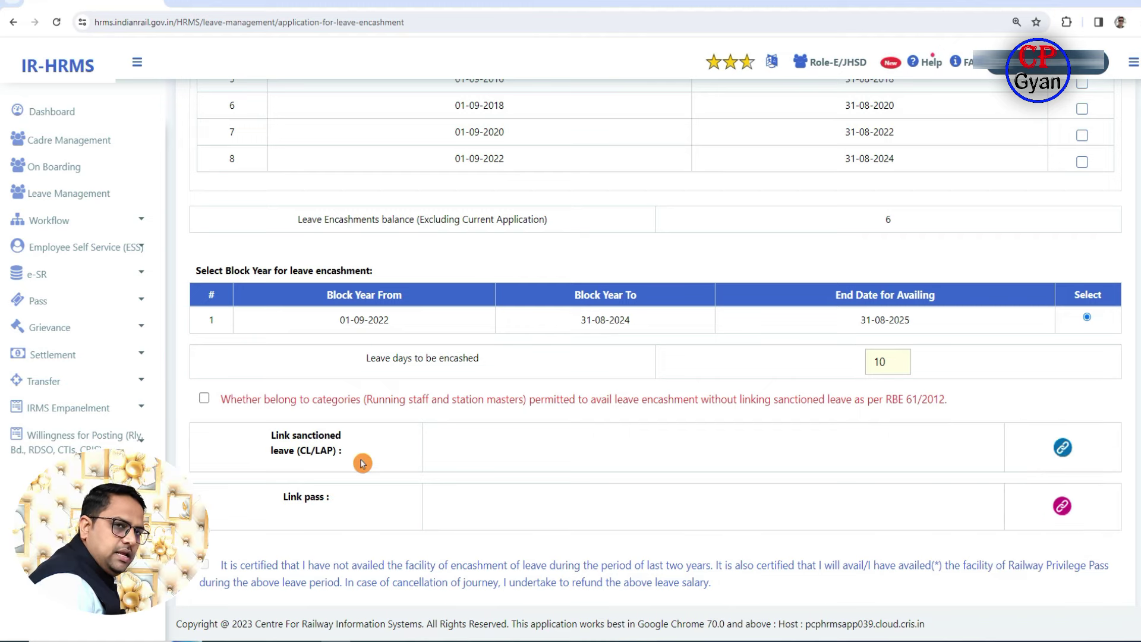
Link the sanctioned CL leave of 29-12-2023 to the encashment application
{"action": "left_click", "coordinate": [1065, 450]}
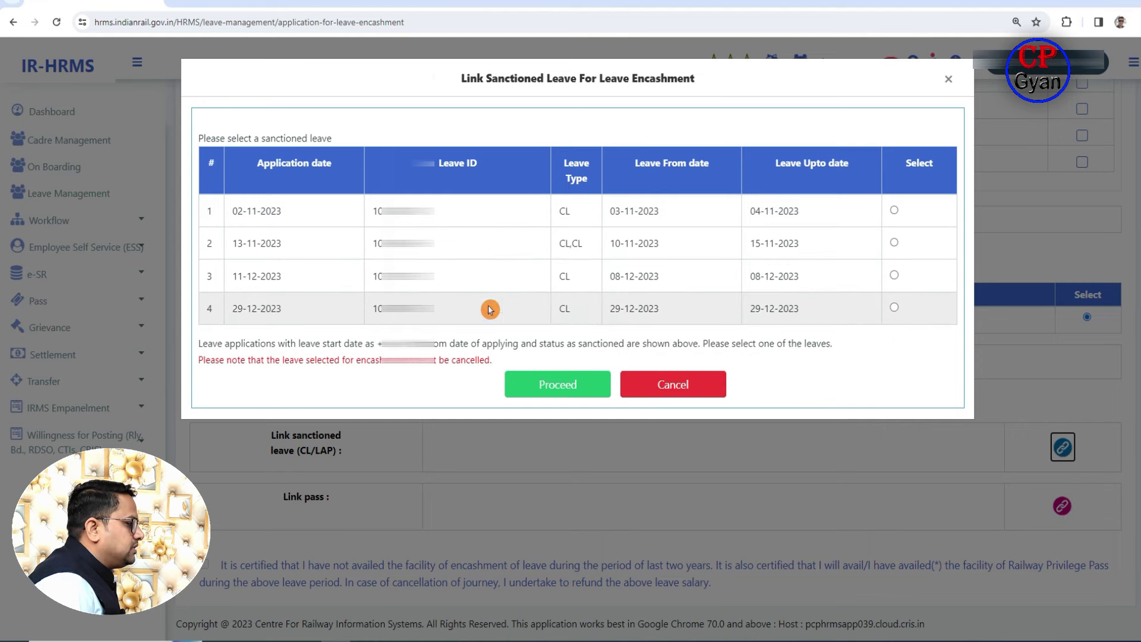
{"action": "left_click", "coordinate": [894, 309]}
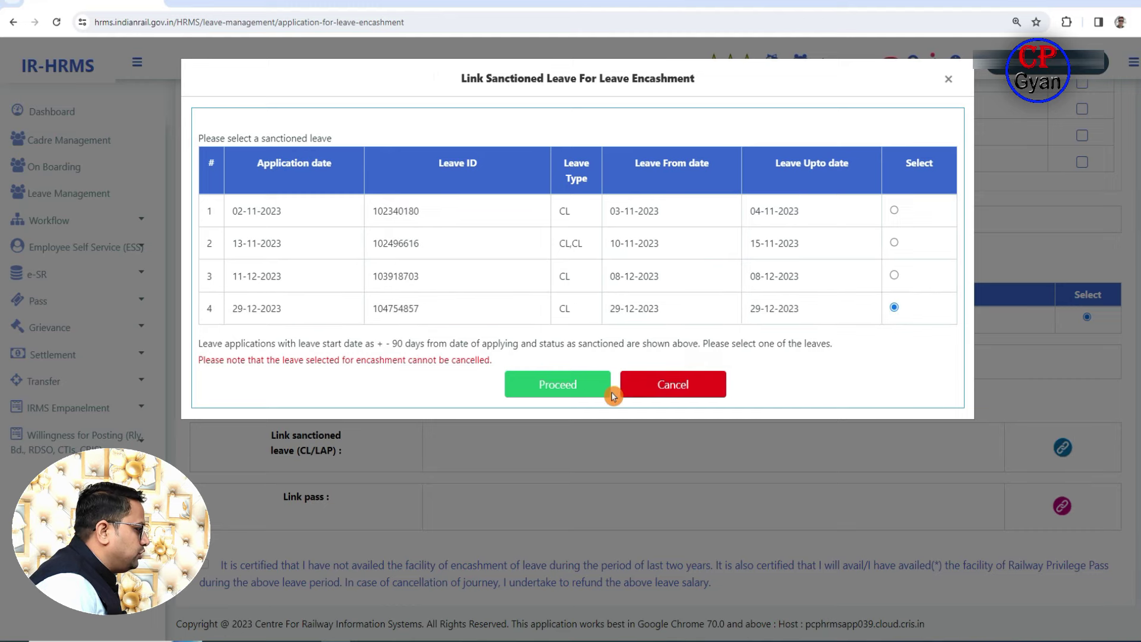
{"action": "left_click", "coordinate": [556, 386]}
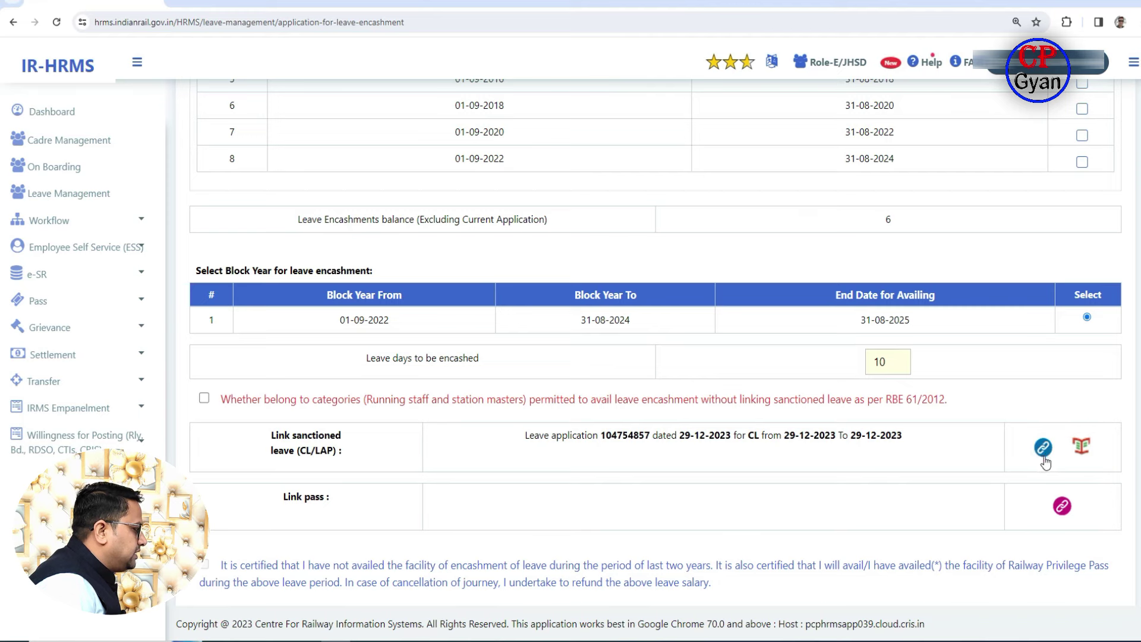
{"action": "left_click", "coordinate": [1100, 450]}
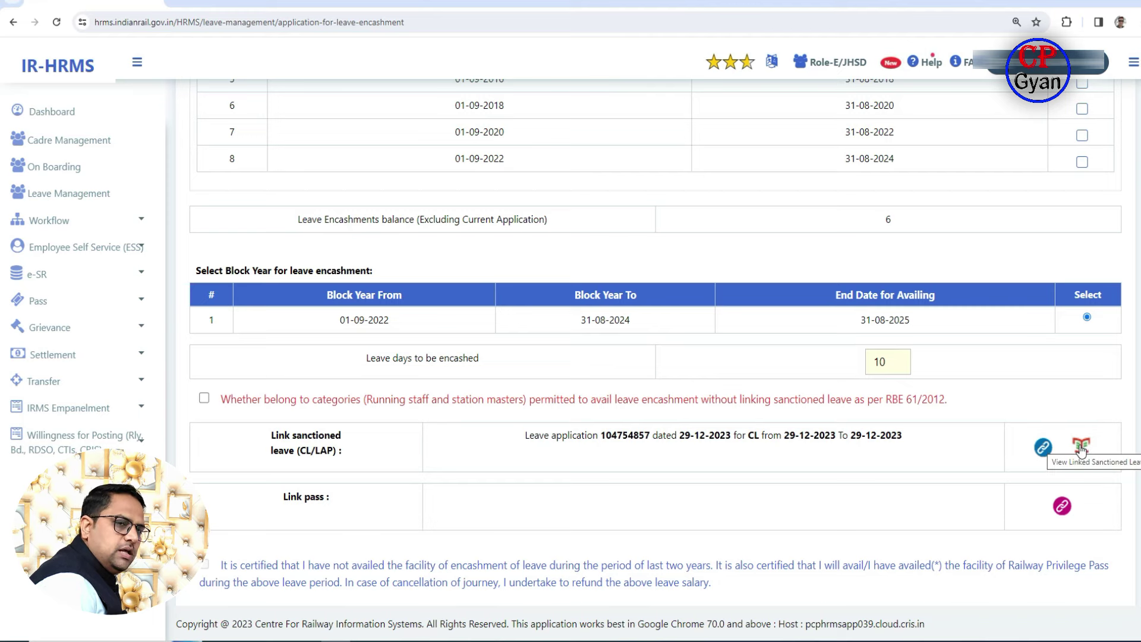
{"action": "left_click", "coordinate": [560, 559]}
Link the ORAI to VGLJ privilege pass valid up to 13-04-2024 to the encashment application
{"action": "left_click", "coordinate": [288, 507]}
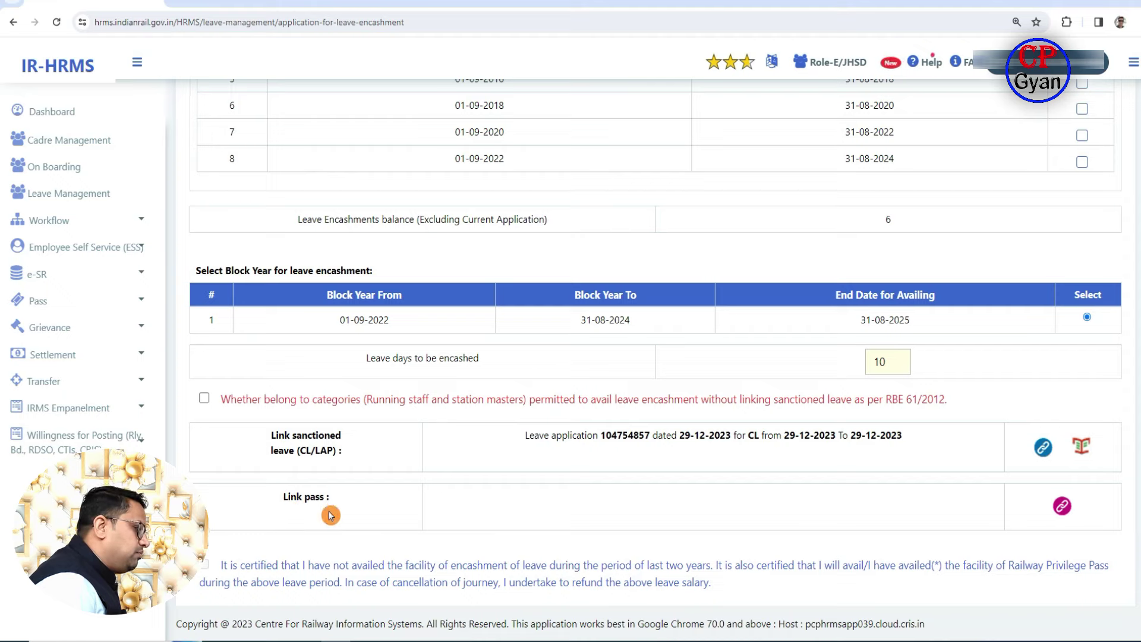
{"action": "left_click", "coordinate": [1063, 509]}
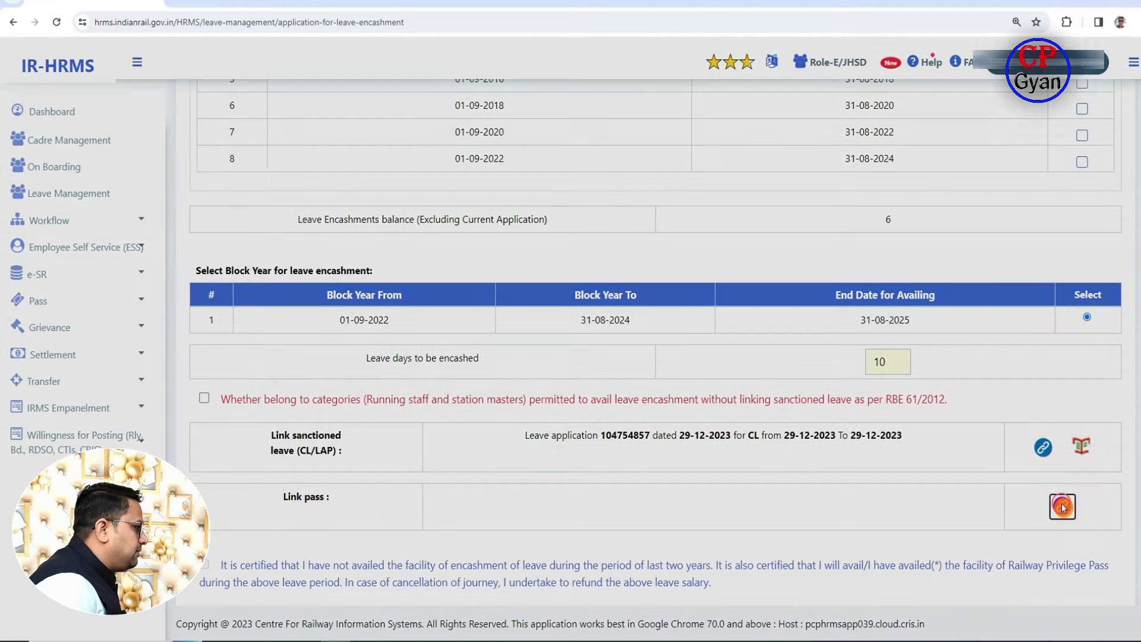
{"action": "left_click", "coordinate": [1095, 516]}
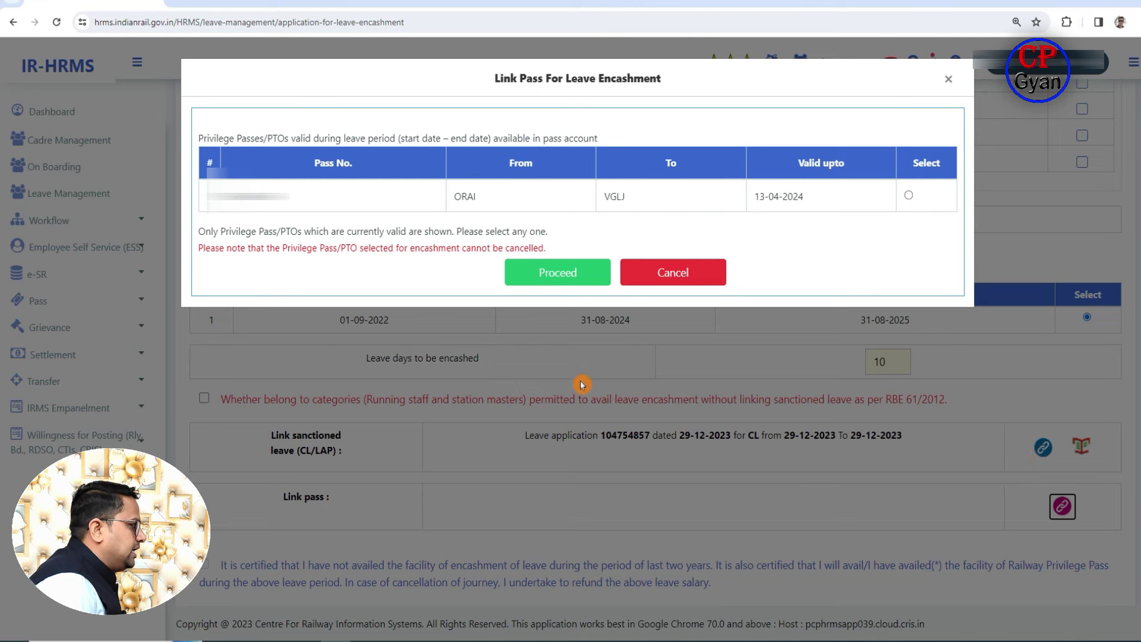
{"action": "left_click", "coordinate": [908, 201]}
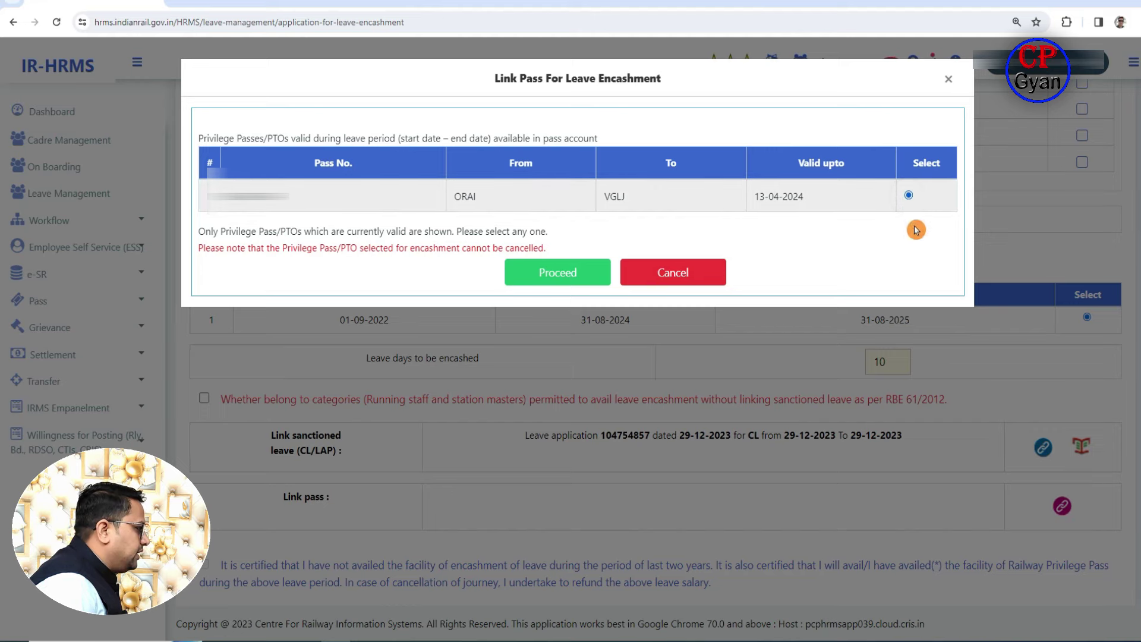
{"action": "left_click", "coordinate": [542, 269]}
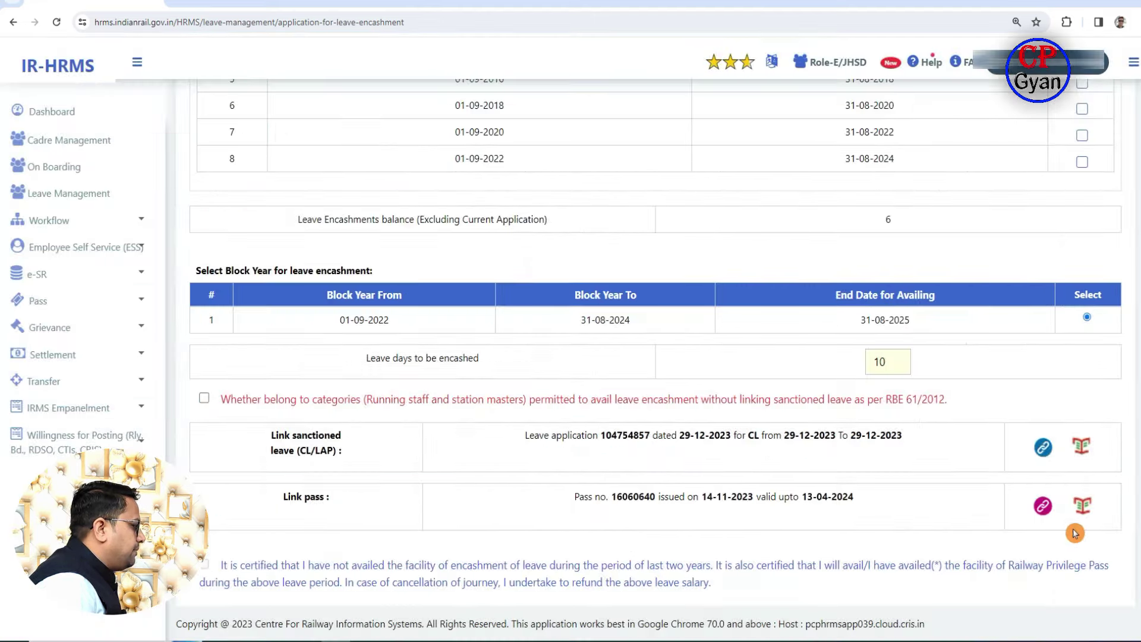
{"action": "left_click", "coordinate": [1077, 529]}
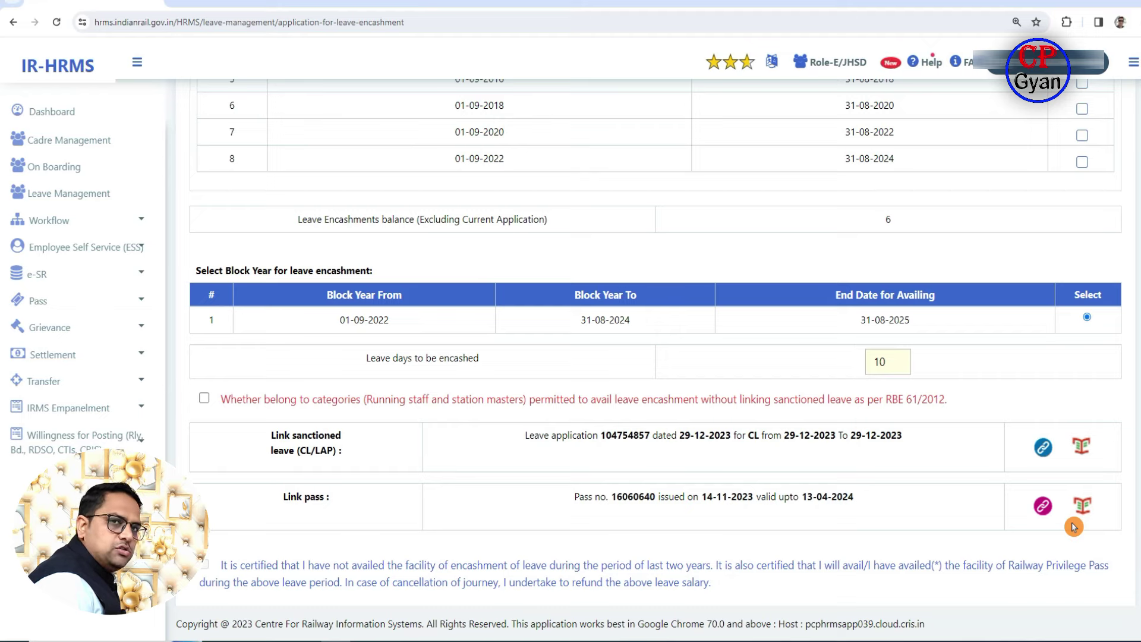
Try to tick the availing certification, and search the forwarding recipients for "gfsd", clearing the last two characters
{"action": "scroll", "coordinate": [1074, 517], "scroll_direction": "down", "scroll_amount": 2}
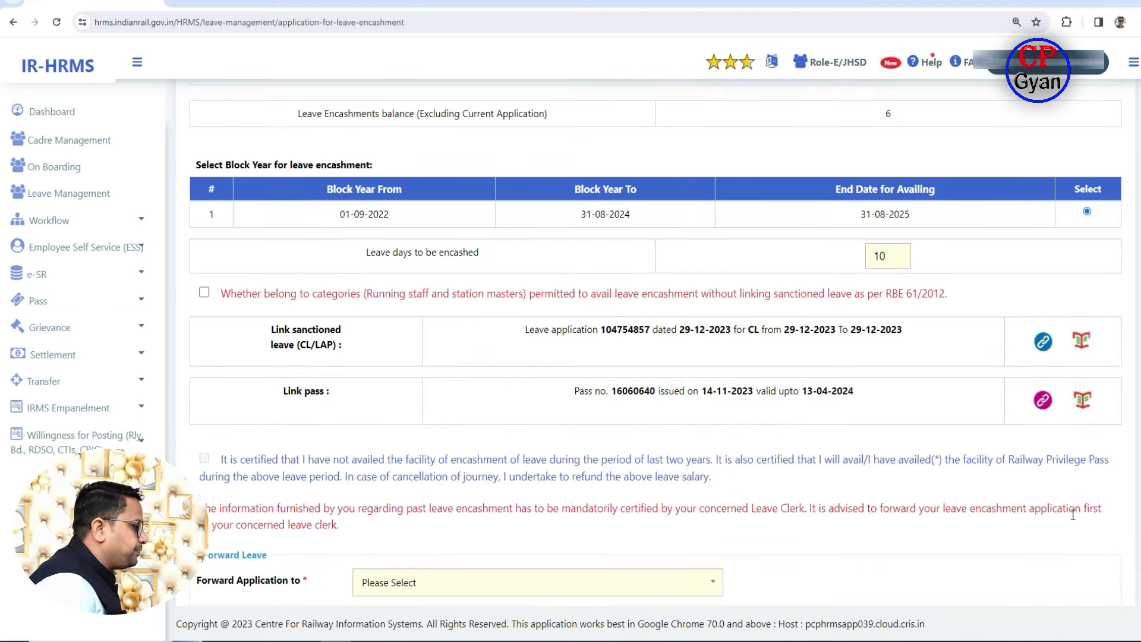
{"action": "scroll", "coordinate": [1073, 515], "scroll_direction": "down", "scroll_amount": 2}
{"action": "left_click", "coordinate": [208, 358]}
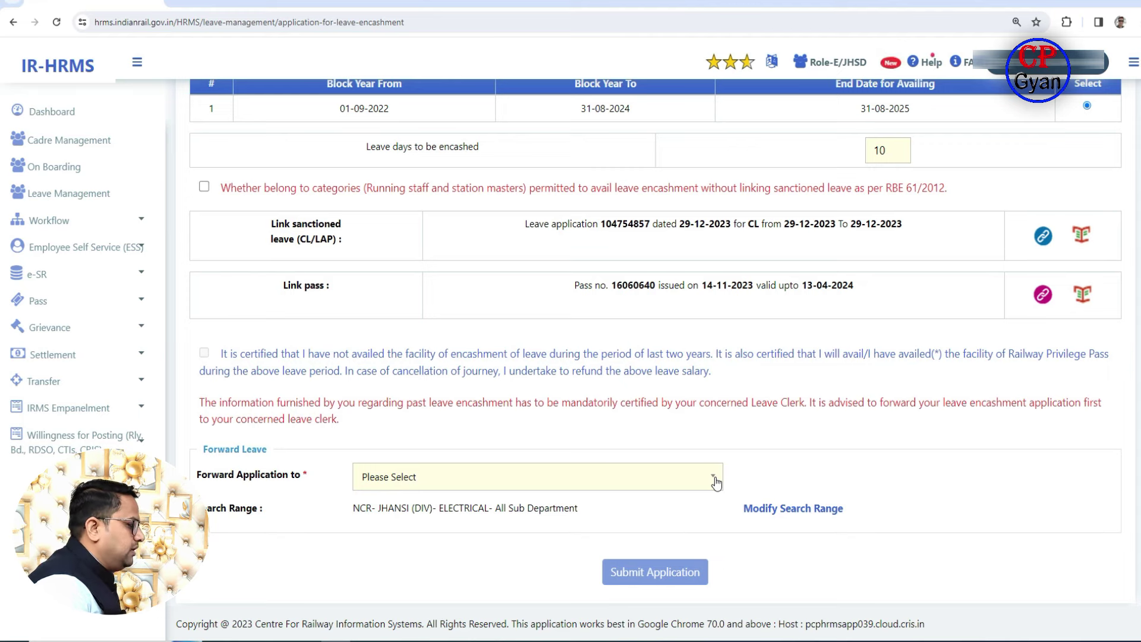
{"action": "left_click", "coordinate": [715, 483]}
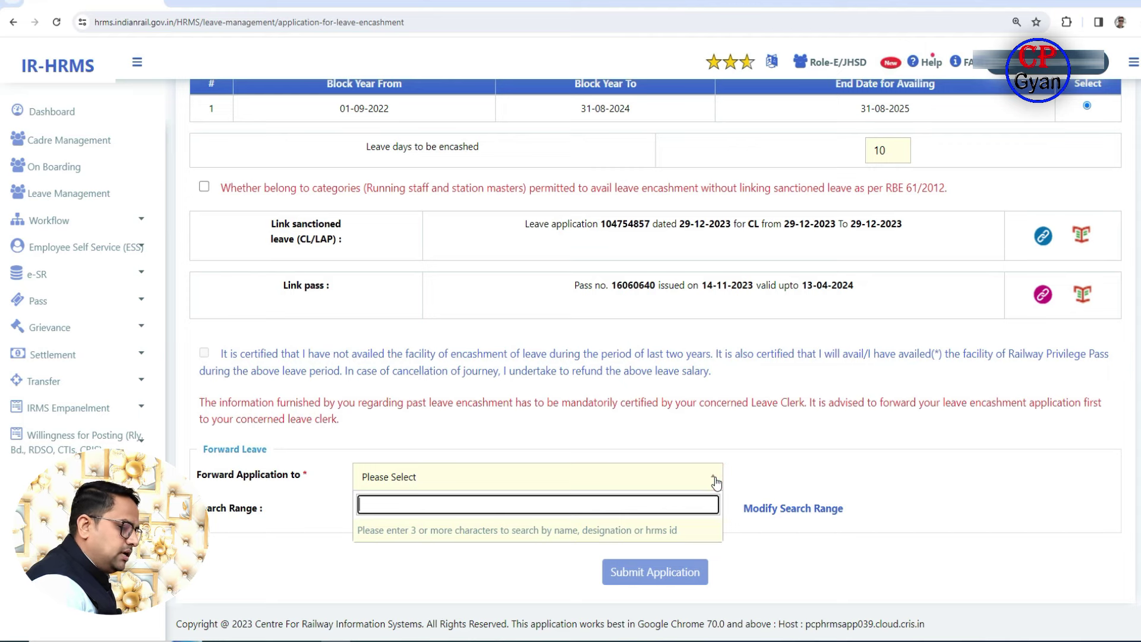
{"action": "type", "text": "gfsd"}
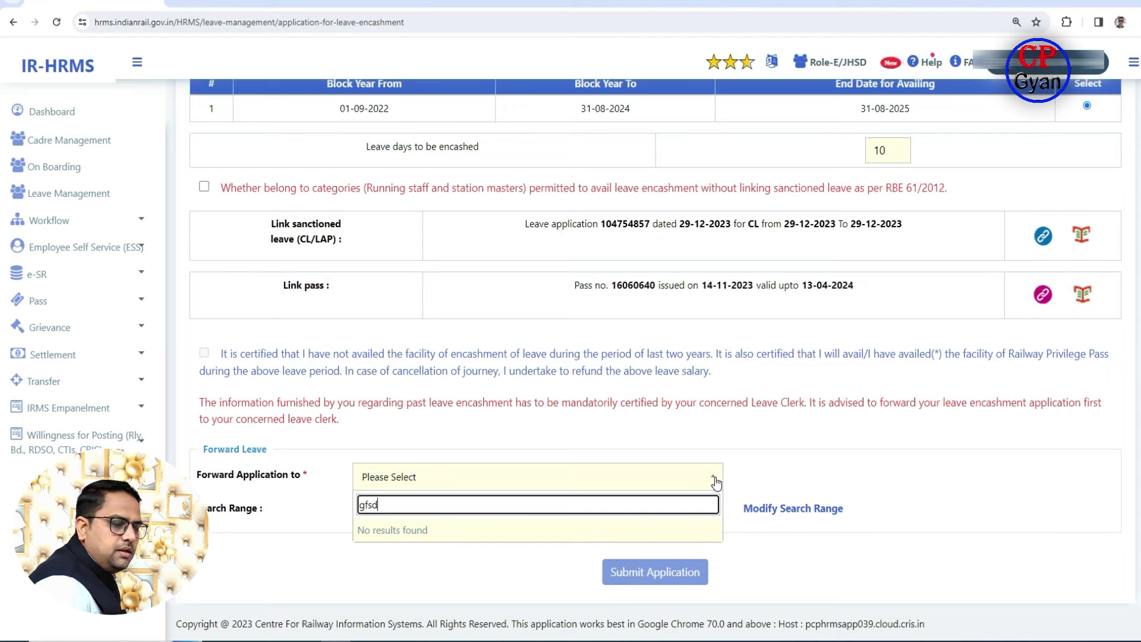
{"action": "key", "text": "BackSpace"}
{"action": "key", "text": "BackSpace"}
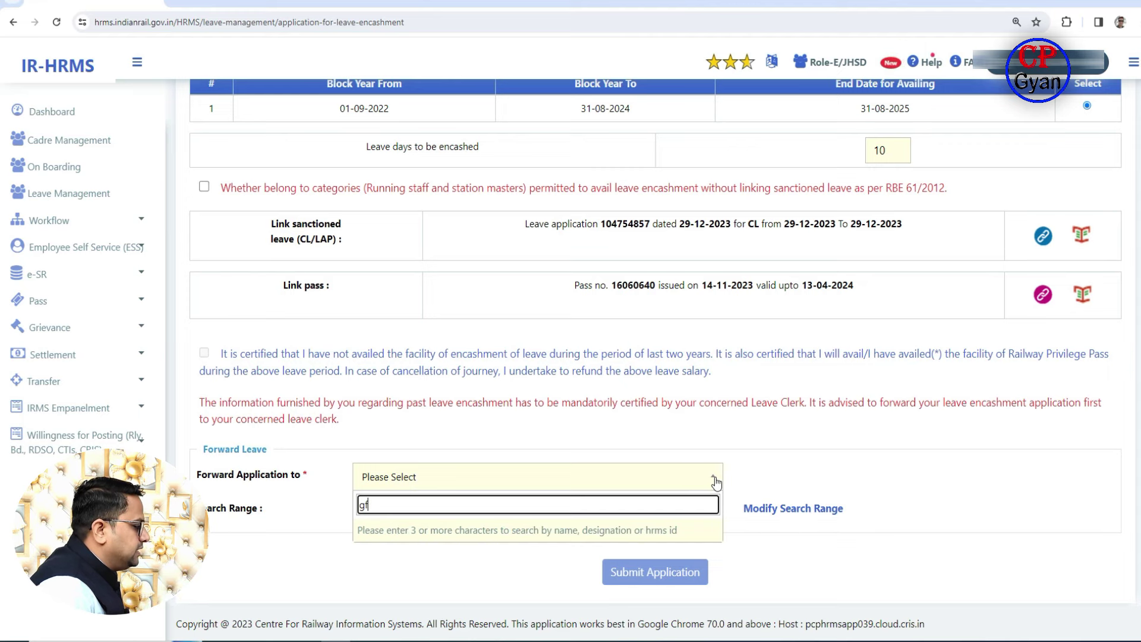